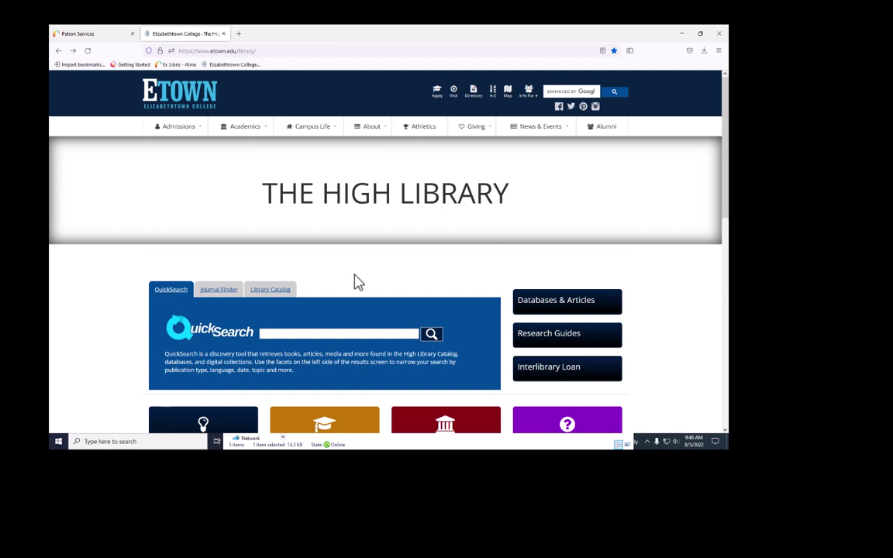
Search the Library Catalog for 'network effect' and open the Network effect record
{"action": "left_click", "coordinate": [270, 289]}
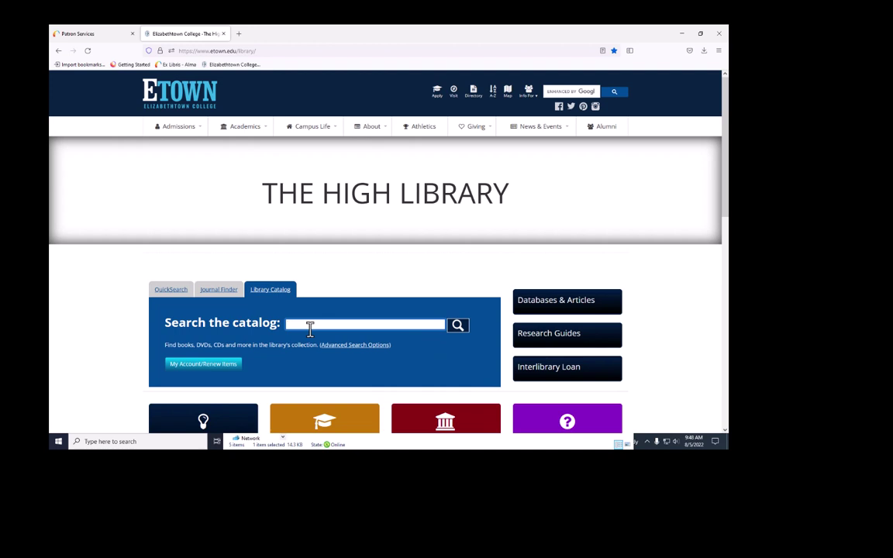
{"action": "left_click", "coordinate": [309, 329]}
{"action": "type", "text": "network effect"}
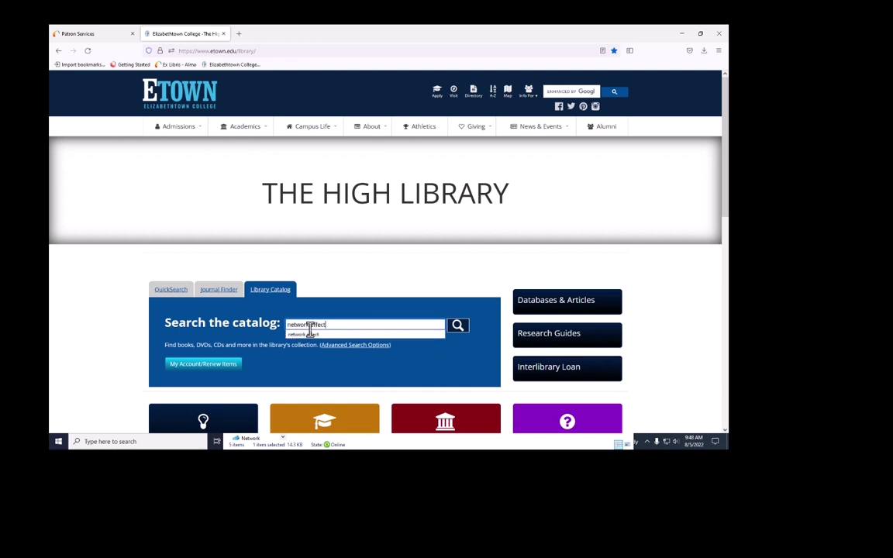
{"action": "key", "text": "Return"}
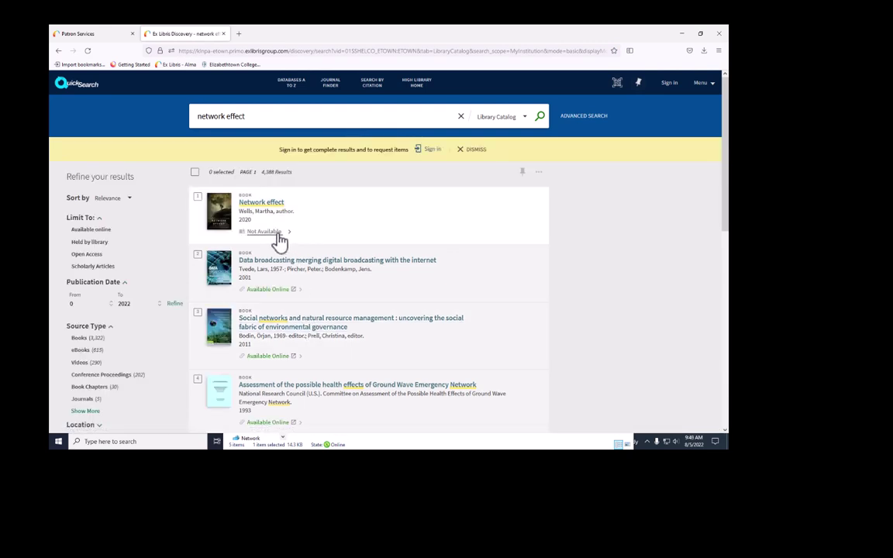
{"action": "left_click", "coordinate": [301, 237]}
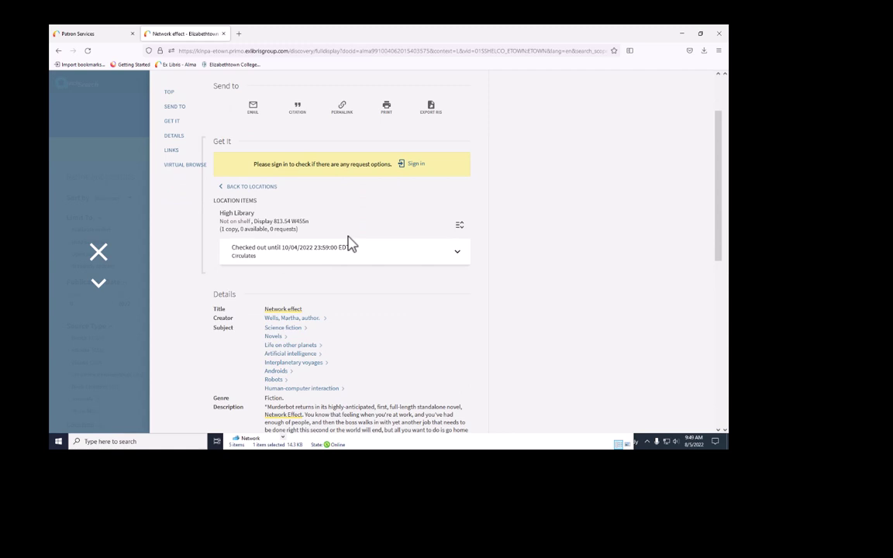
Sign in and start the hold request on Network effect, entering a mailing address
{"action": "left_click", "coordinate": [414, 166]}
{"action": "key", "text": "Tab"}
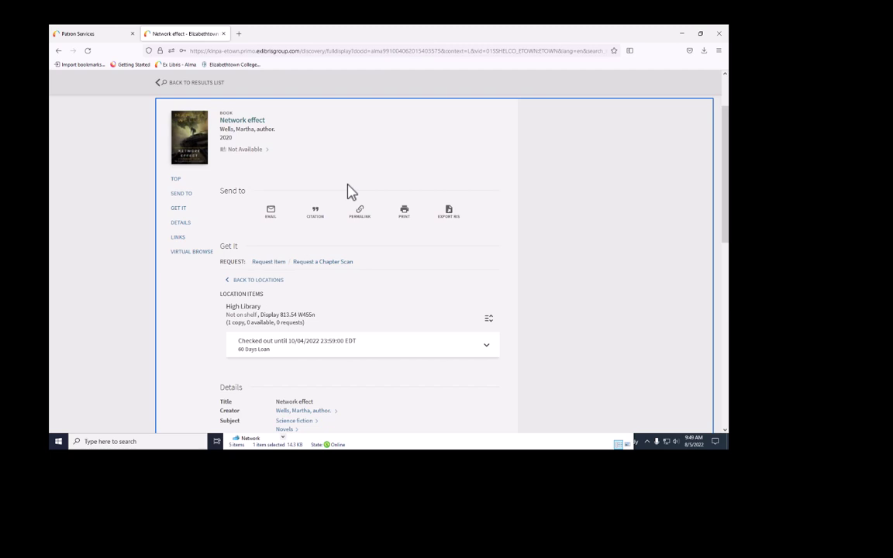
{"action": "left_click", "coordinate": [268, 261]}
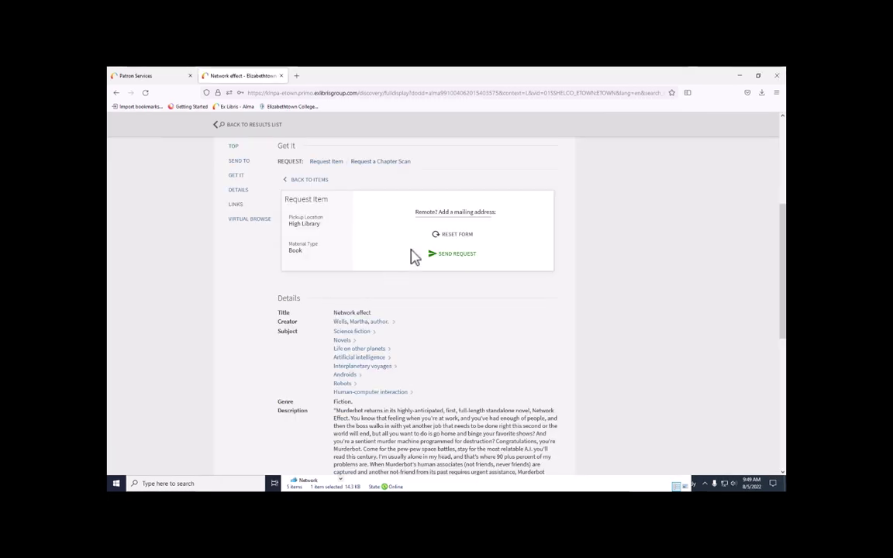
{"action": "left_click", "coordinate": [399, 171]}
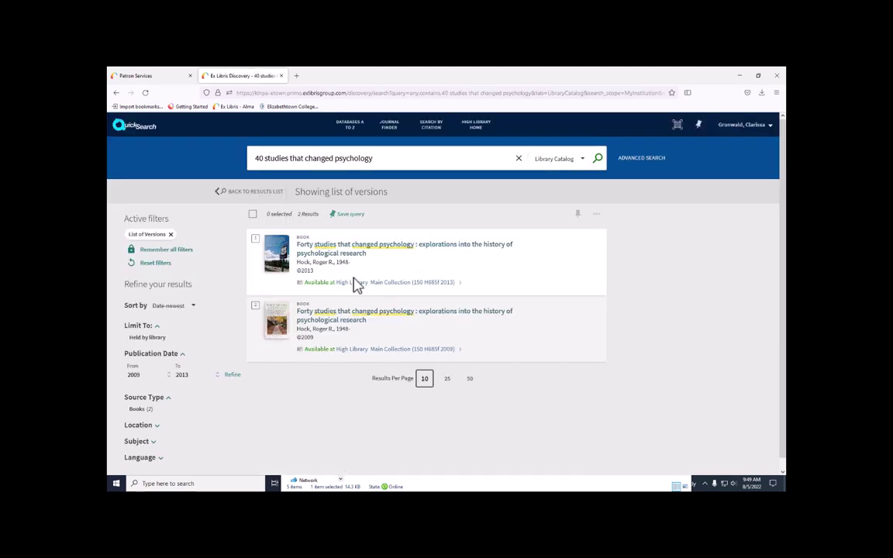
Submit a digitization request for 'Chapter 1' of Forty studies, with the copyright notice ticked
{"action": "left_click", "coordinate": [355, 284]}
{"action": "left_click", "coordinate": [373, 220]}
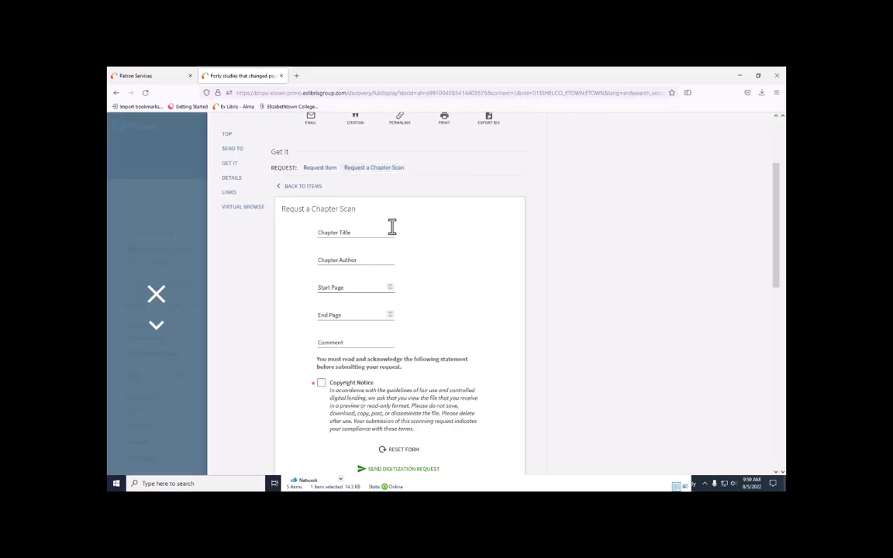
{"action": "left_click", "coordinate": [372, 231]}
{"action": "type", "text": "Chapt"}
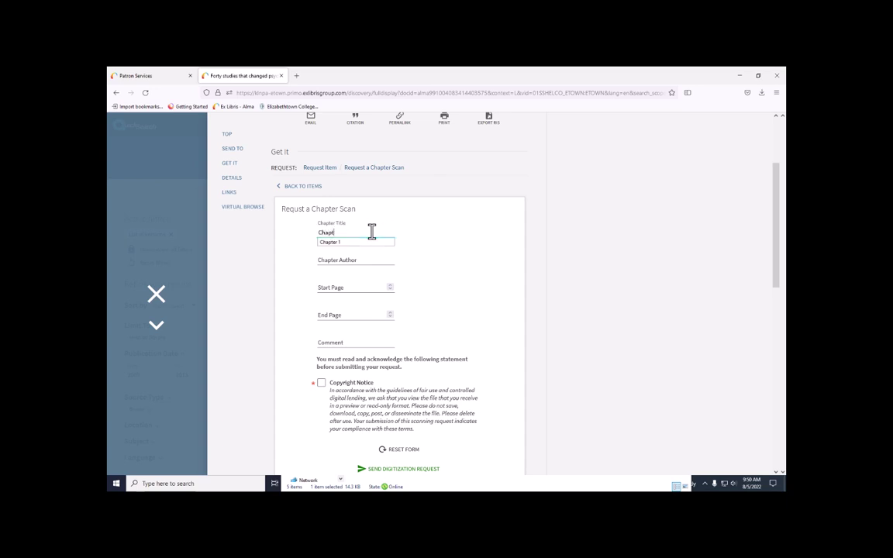
{"action": "type", "text": "er 1"}
{"action": "left_click", "coordinate": [321, 383]}
{"action": "scroll", "coordinate": [481, 357], "scroll_direction": "down", "scroll_amount": 2}
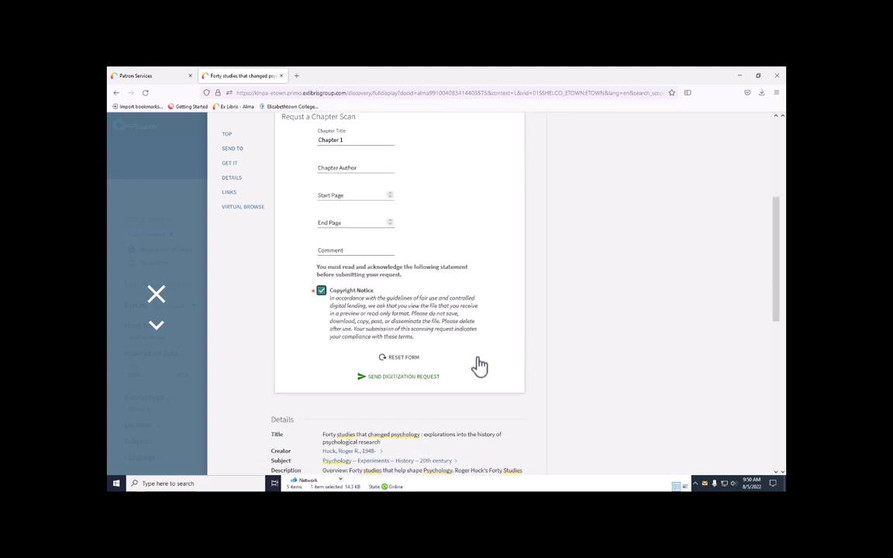
{"action": "left_click", "coordinate": [413, 378]}
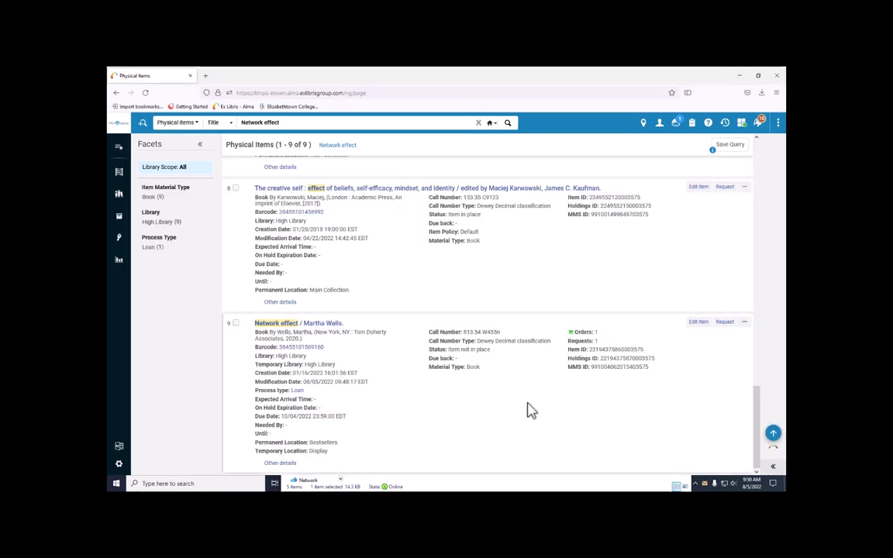
Open the Requests: 1 link on the Network effect item to monitor its request
{"action": "left_click", "coordinate": [592, 343]}
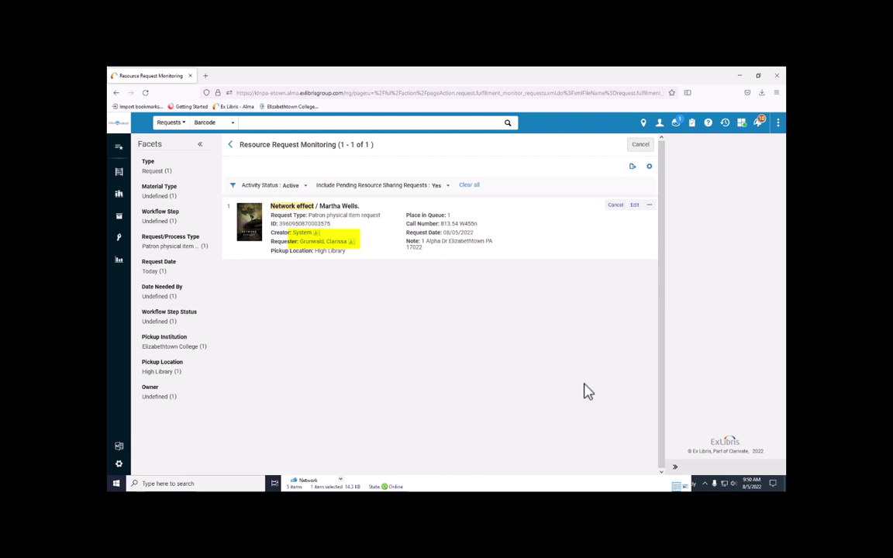
{"action": "left_click", "coordinate": [199, 189]}
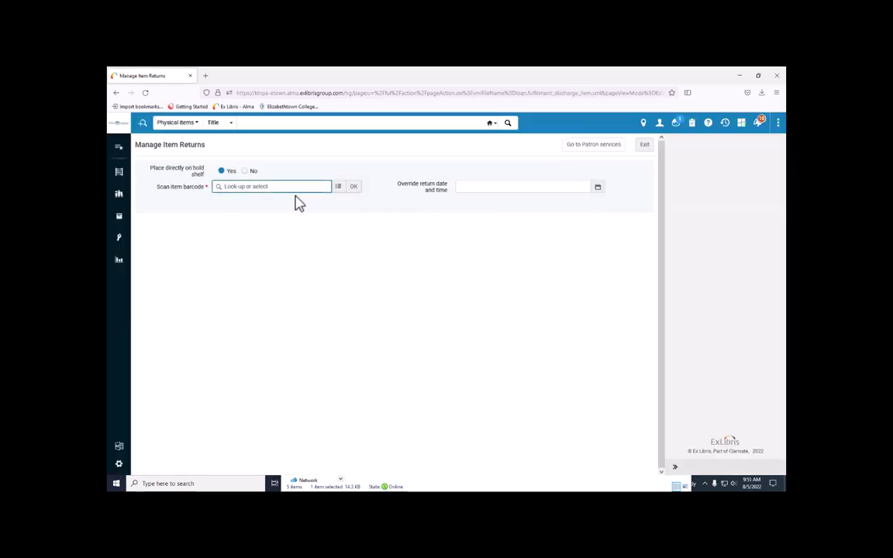
{"action": "key", "text": "Return"}
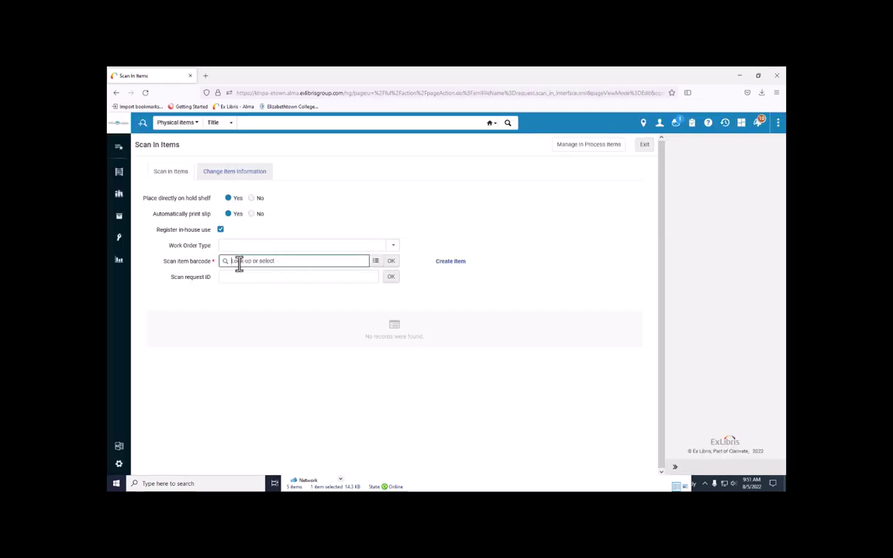
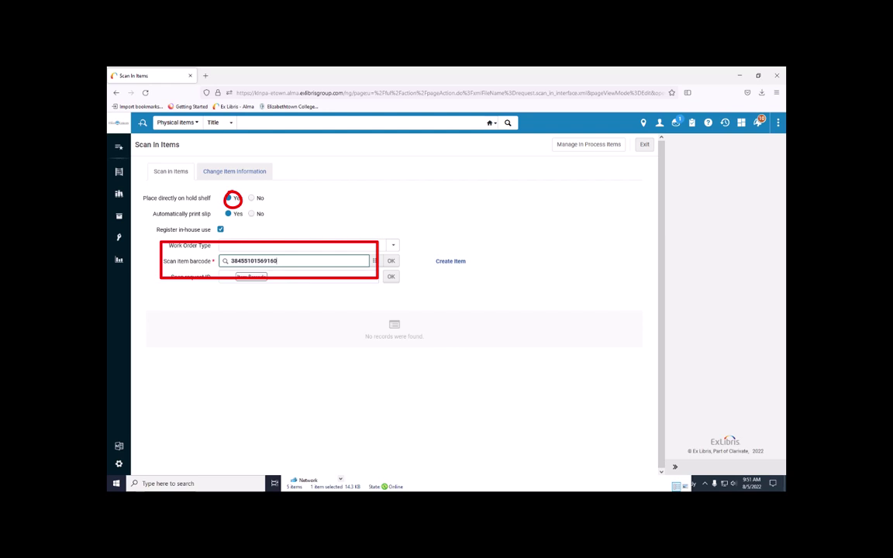
{"action": "key", "text": "Return"}
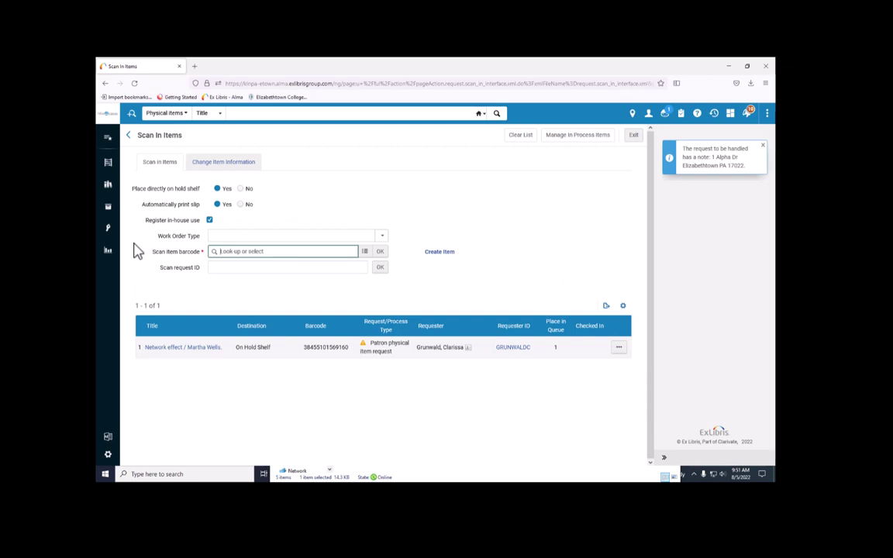
{"action": "left_click", "coordinate": [112, 209]}
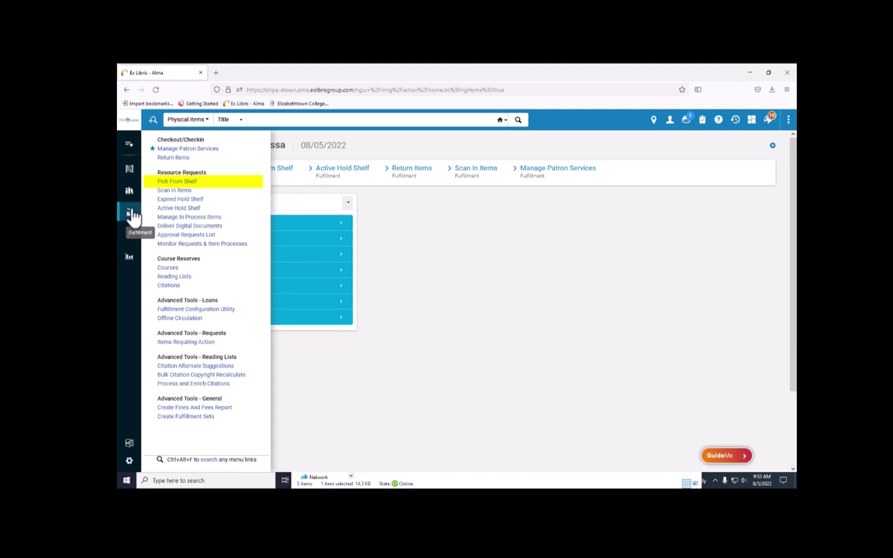
Open the Pick Up Requested Resources list with its facets panel docked open
{"action": "left_click", "coordinate": [168, 186]}
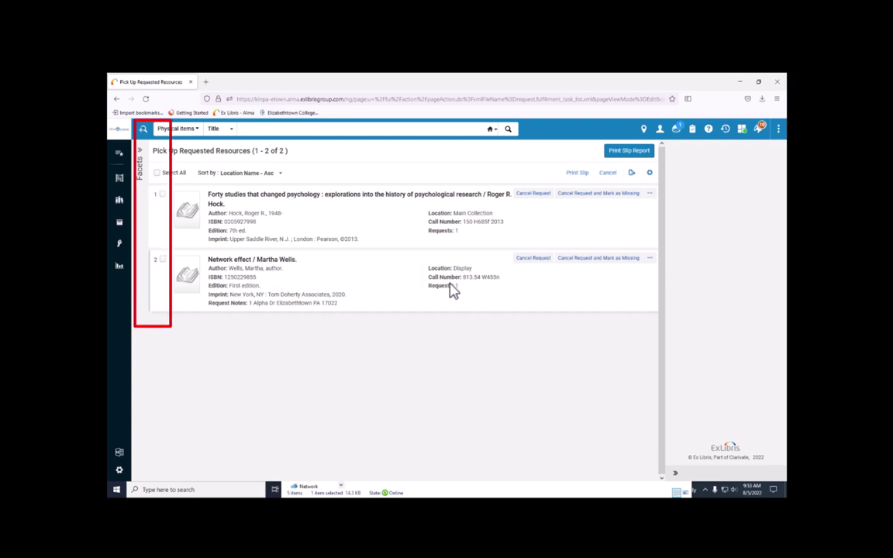
{"action": "left_click", "coordinate": [141, 174]}
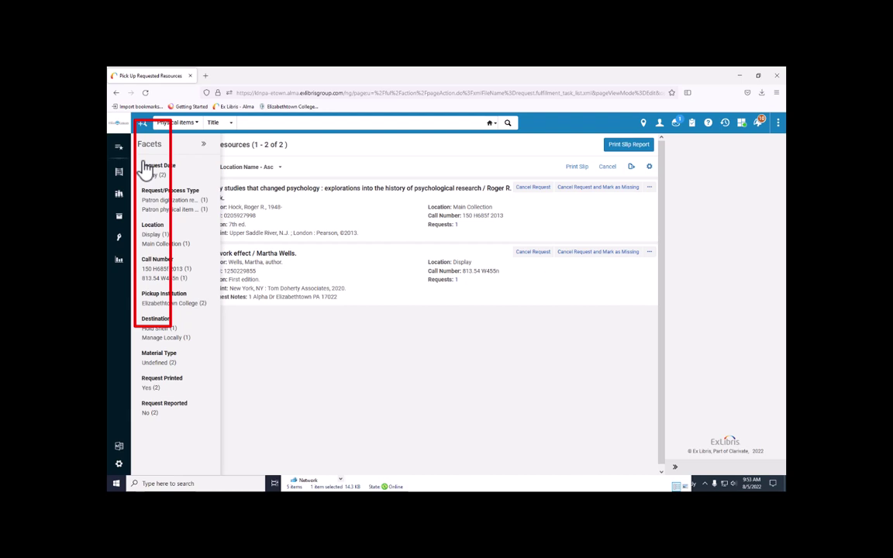
{"action": "left_click", "coordinate": [204, 145]}
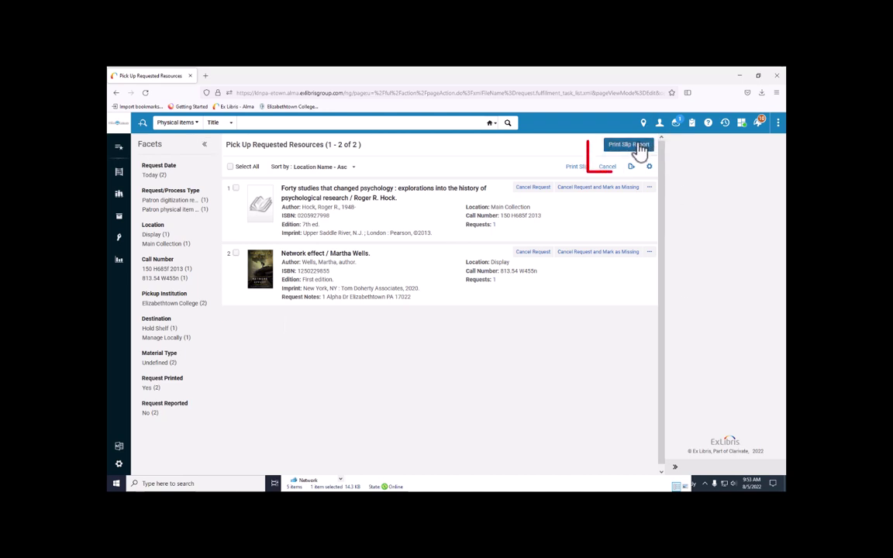
Export the pick slip report in Excel format and open RequestsReport(4).xls
{"action": "left_click", "coordinate": [632, 149]}
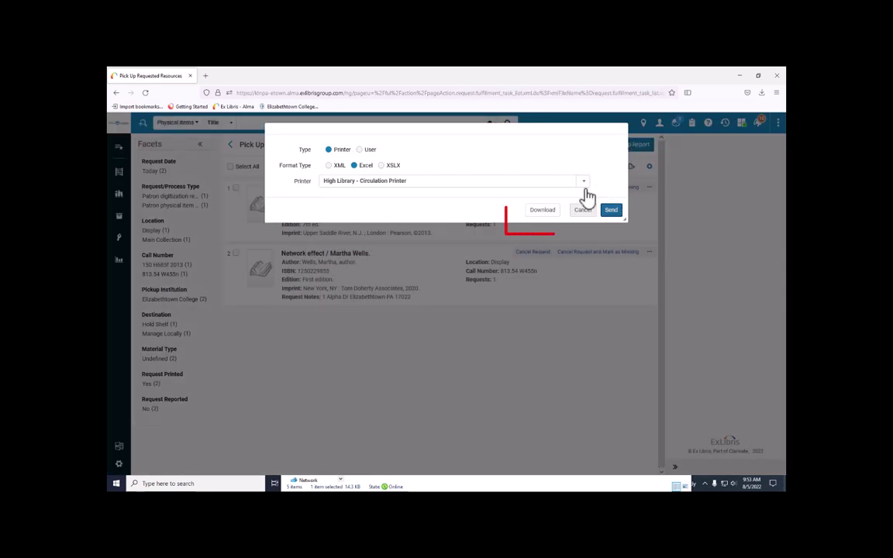
{"action": "left_click", "coordinate": [546, 215]}
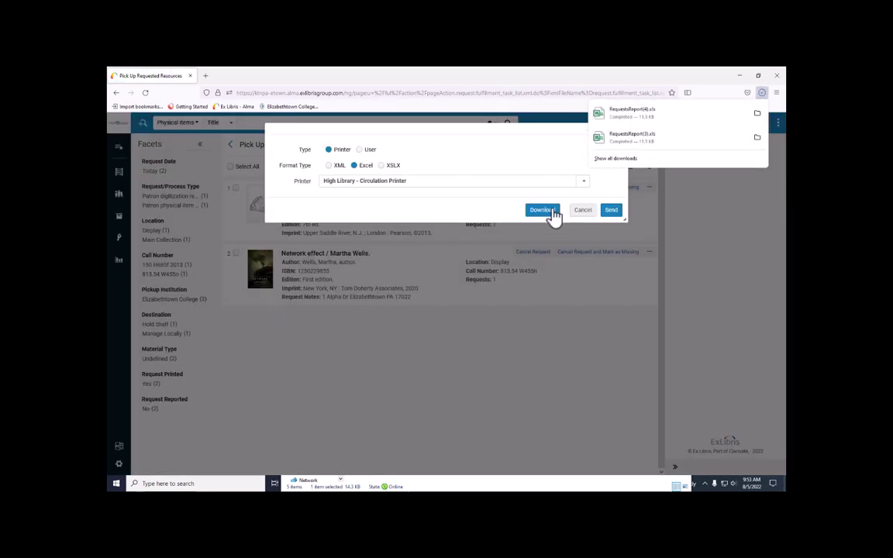
{"action": "left_click", "coordinate": [682, 117]}
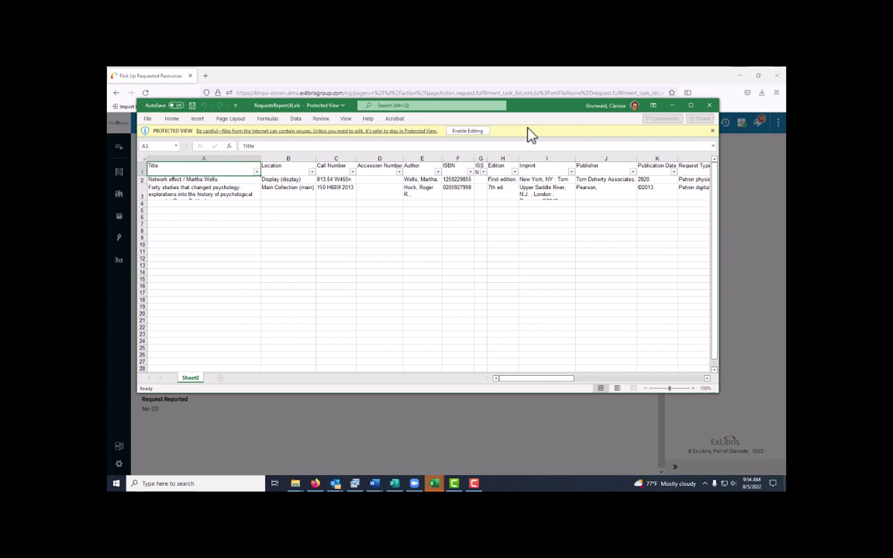
Enable editing and delete the Description, Volume and Issue columns entirely
{"action": "left_click", "coordinate": [478, 131]}
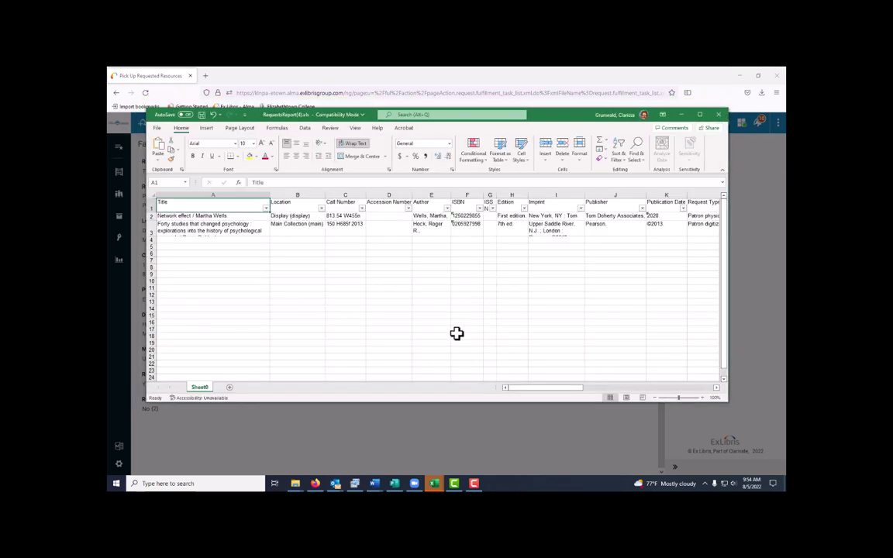
{"action": "left_click_drag", "start_coordinate": [525, 389], "coordinate": [624, 390]}
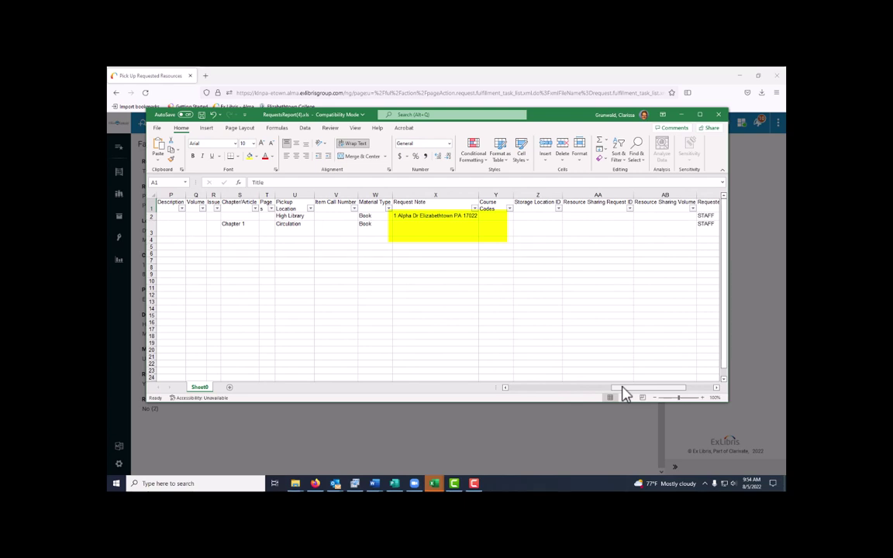
{"action": "left_click_drag", "start_coordinate": [623, 389], "coordinate": [596, 396]}
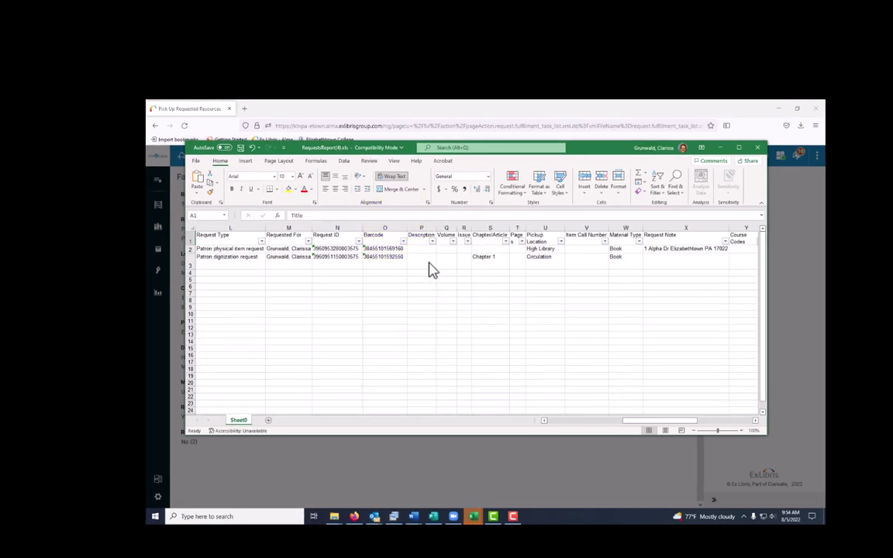
{"action": "left_click", "coordinate": [379, 214]}
{"action": "left_click", "coordinate": [462, 271], "text": "shift"}
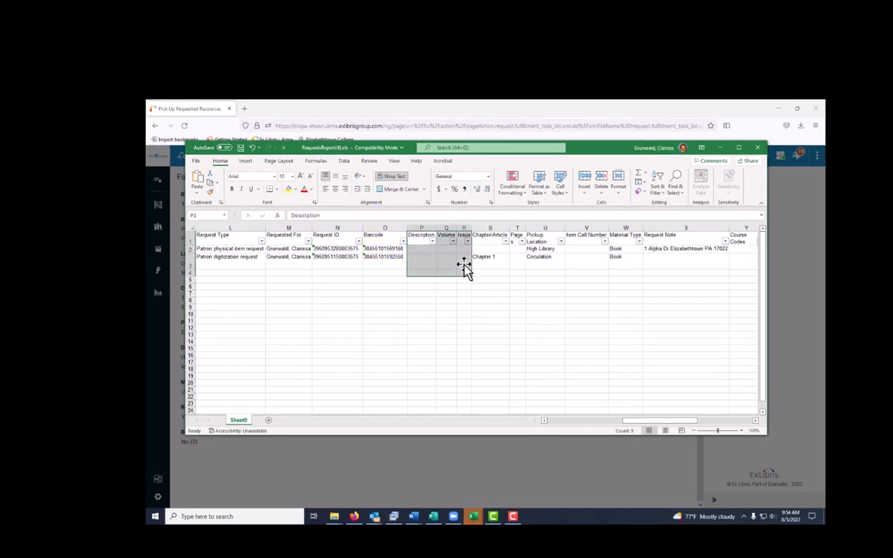
{"action": "right_click", "coordinate": [463, 265]}
{"action": "left_click", "coordinate": [504, 356]}
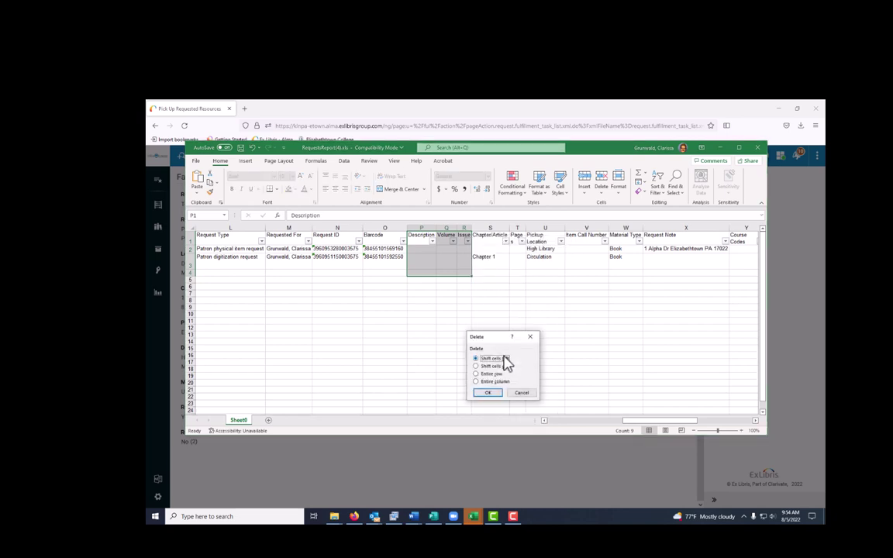
{"action": "left_click", "coordinate": [494, 381]}
{"action": "left_click", "coordinate": [489, 393]}
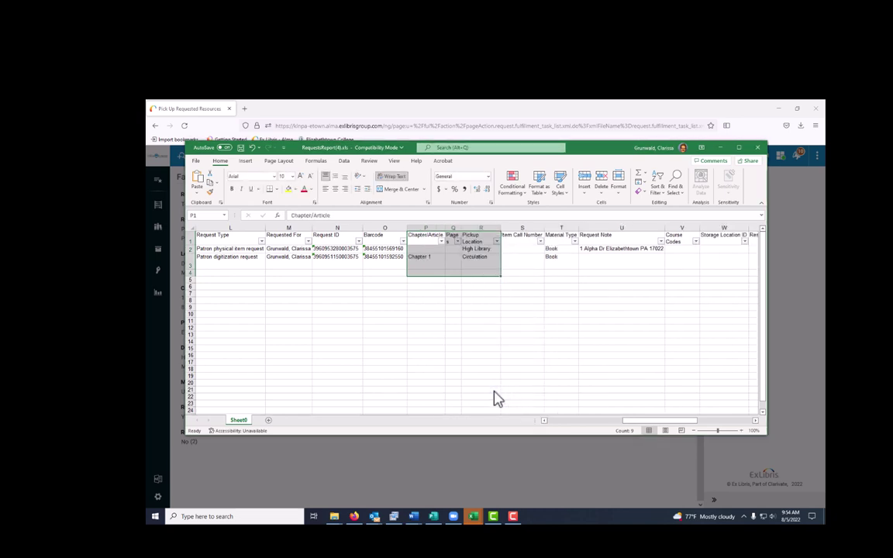
{"action": "left_click", "coordinate": [496, 391]}
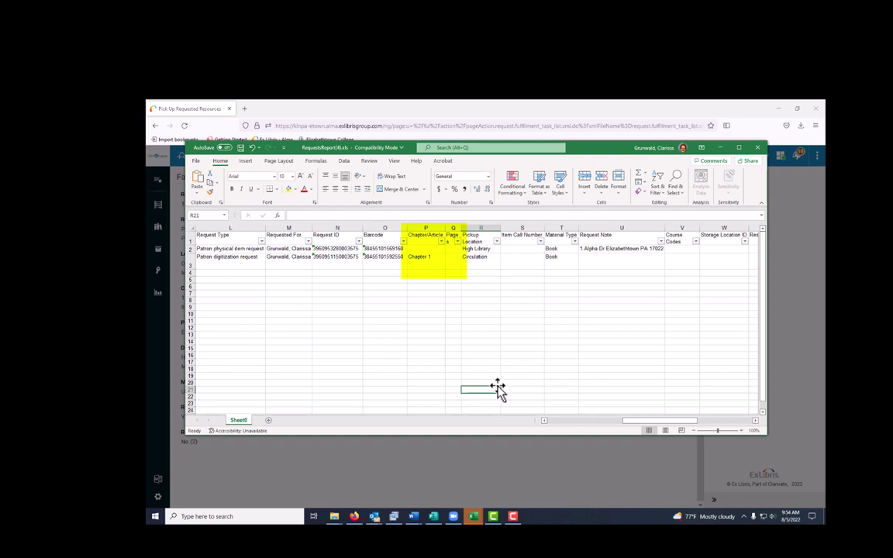
Select the Accession Number through Publication Date columns (D–K) for removal
{"action": "left_click", "coordinate": [562, 420]}
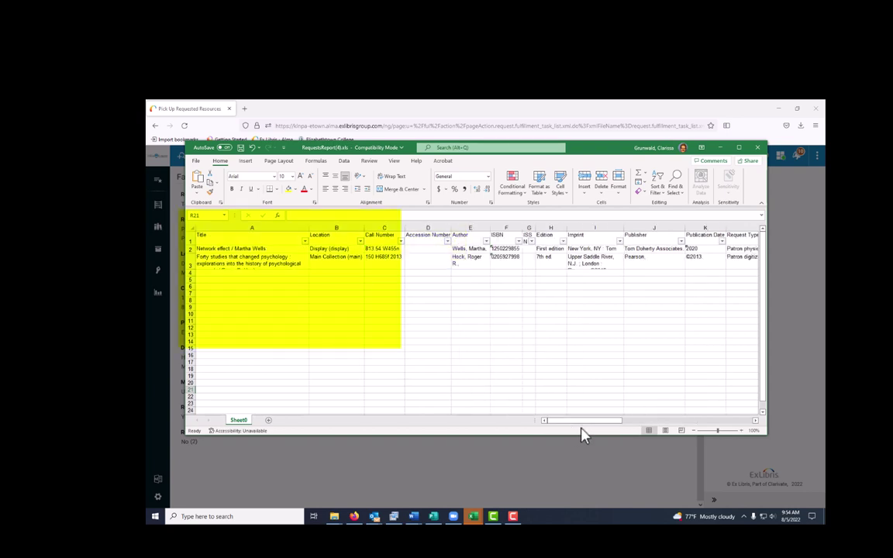
{"action": "mouse_move", "coordinate": [587, 422]}
{"action": "left_mouse_down"}
{"action": "mouse_move", "coordinate": [696, 418]}
{"action": "mouse_move", "coordinate": [570, 425]}
{"action": "left_mouse_up"}
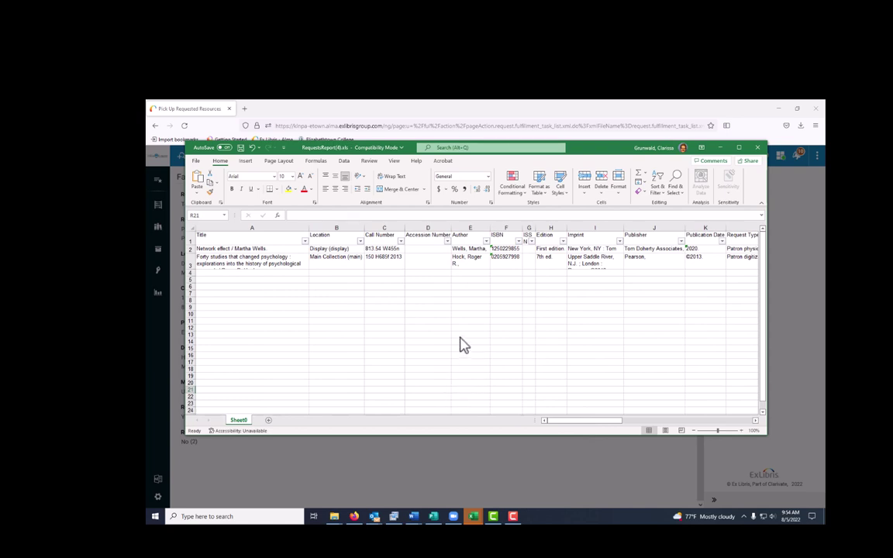
{"action": "left_click_drag", "start_coordinate": [430, 242], "coordinate": [702, 283]}
{"action": "right_click", "coordinate": [702, 284]}
Delete columns D–K entirely, then switch the print layout to landscape orientation
{"action": "left_click", "coordinate": [728, 370]}
{"action": "left_click", "coordinate": [406, 293]}
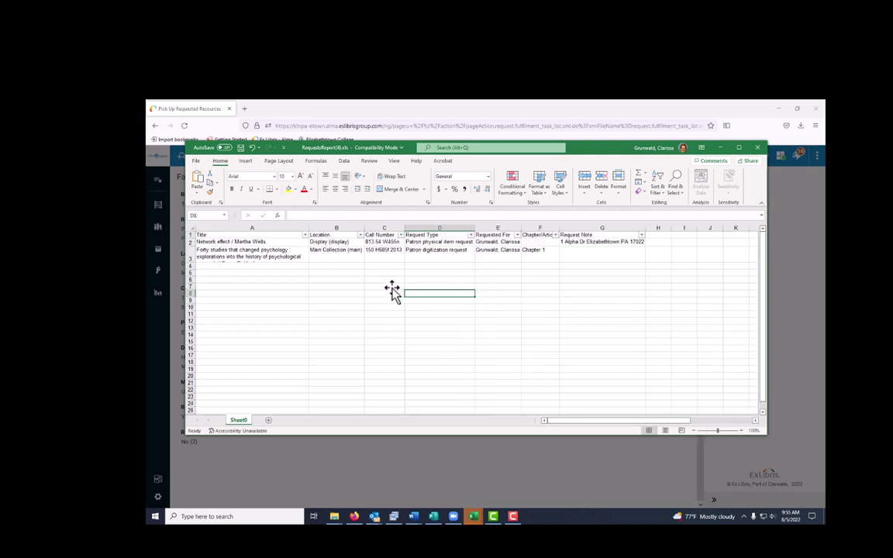
{"action": "left_click", "coordinate": [196, 162]}
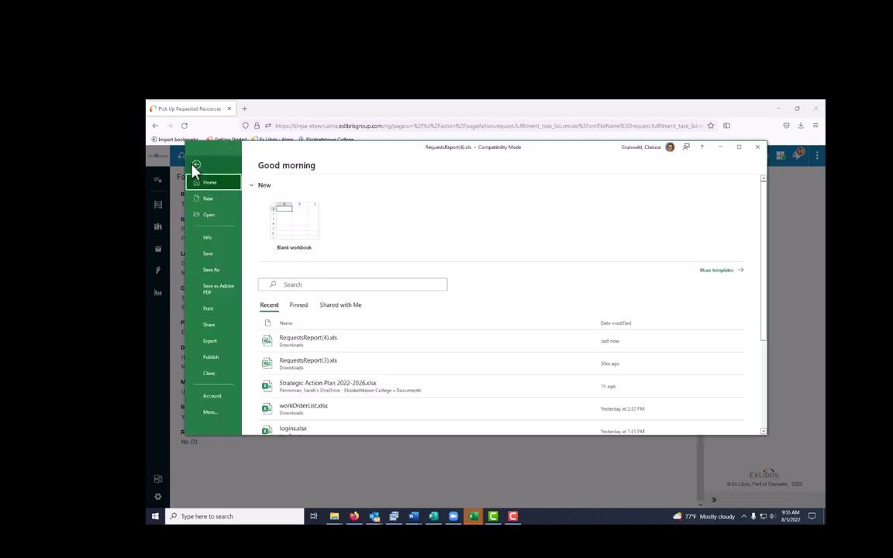
{"action": "left_click", "coordinate": [221, 313]}
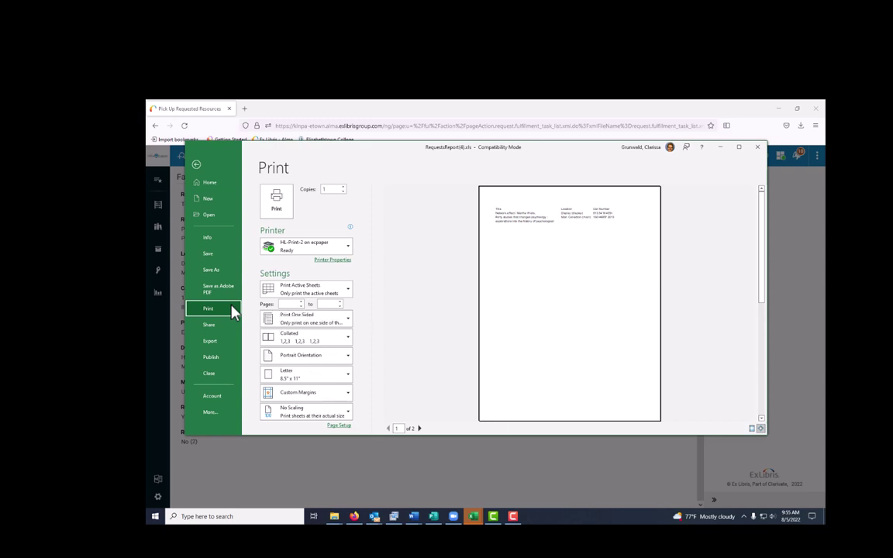
{"action": "left_click", "coordinate": [347, 358]}
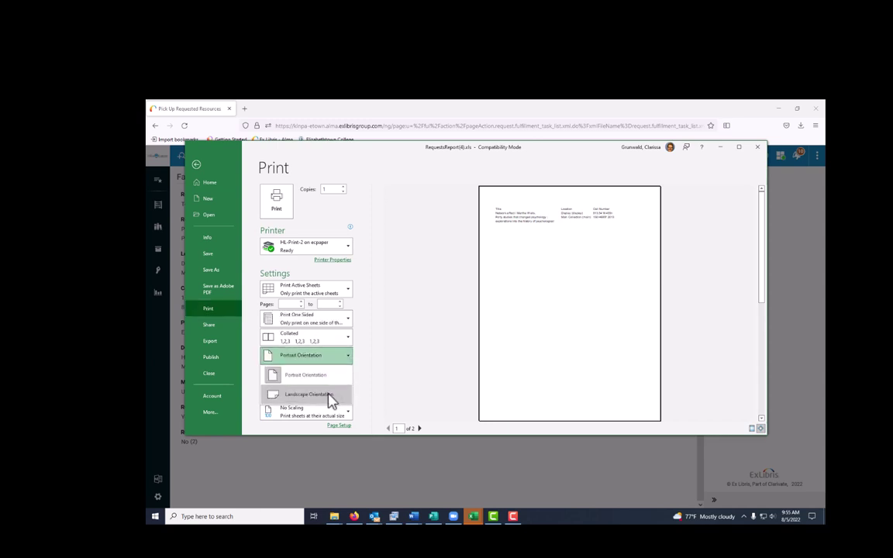
{"action": "left_click", "coordinate": [308, 395]}
{"action": "left_click", "coordinate": [341, 413]}
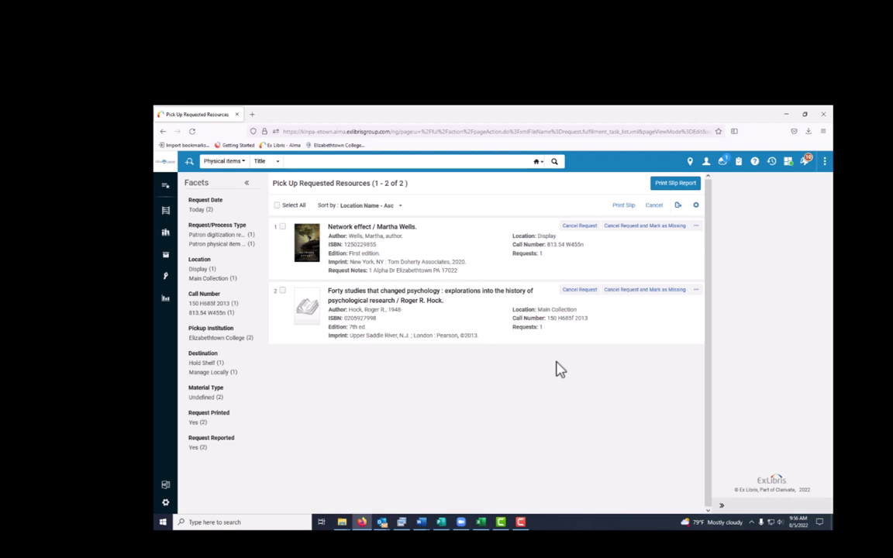
Cancel the Forty studies request with reason Items moved, without notifying the patron
{"action": "left_click", "coordinate": [587, 291]}
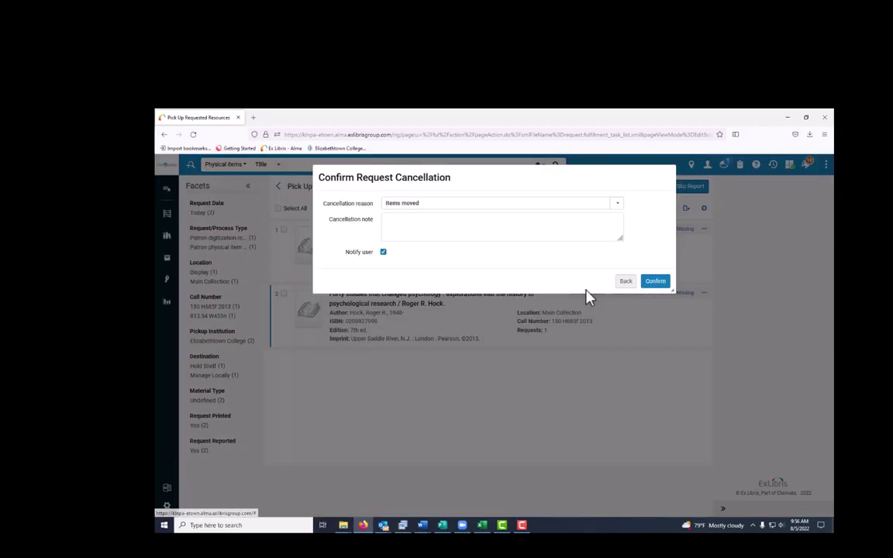
{"action": "left_click", "coordinate": [383, 252]}
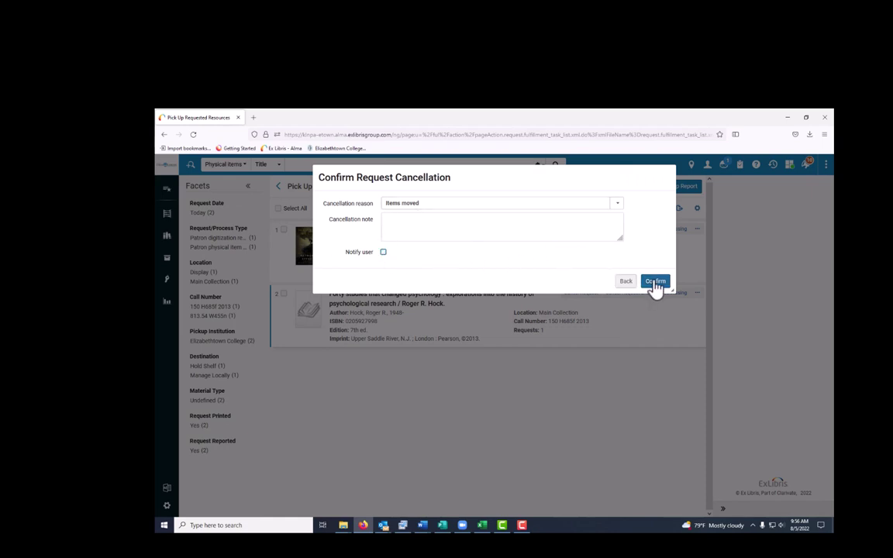
{"action": "left_click", "coordinate": [653, 282]}
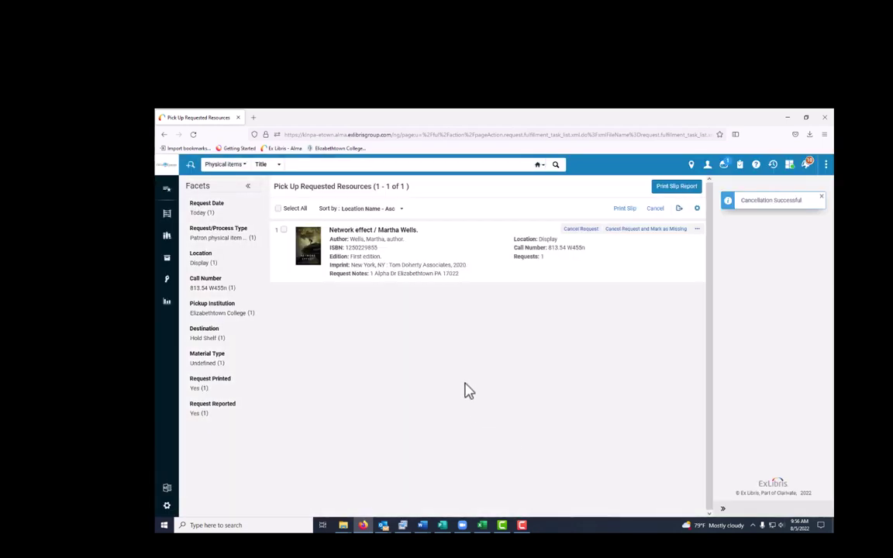
{"action": "left_click", "coordinate": [167, 257]}
{"action": "left_click", "coordinate": [214, 236]}
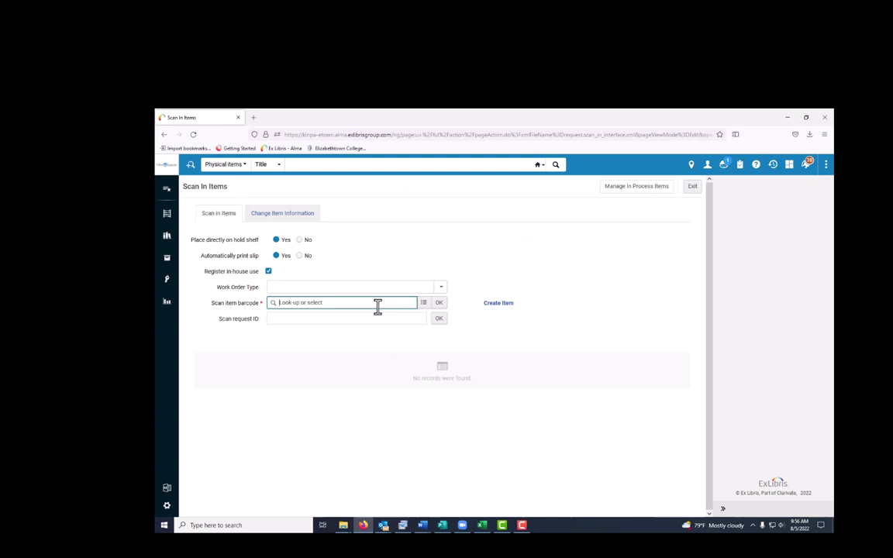
{"action": "type", "text": "38455101569160"}
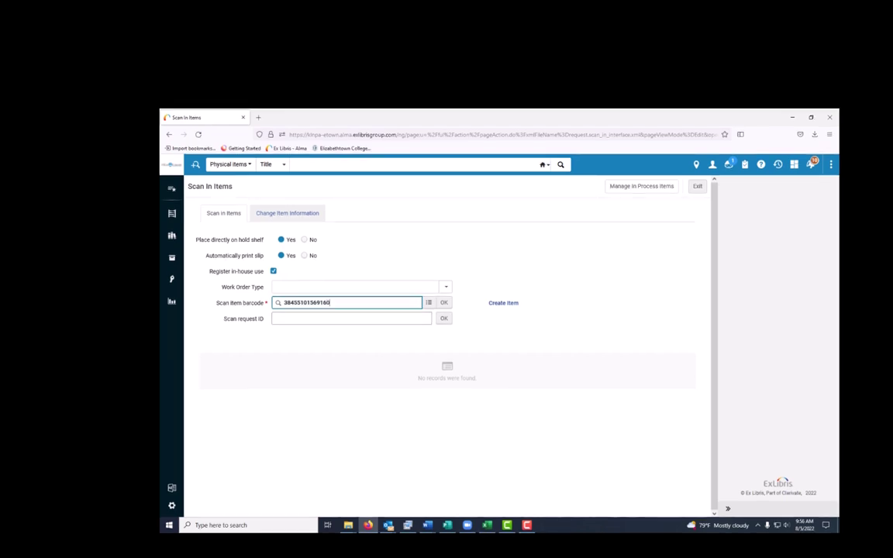
{"action": "key", "text": "Return"}
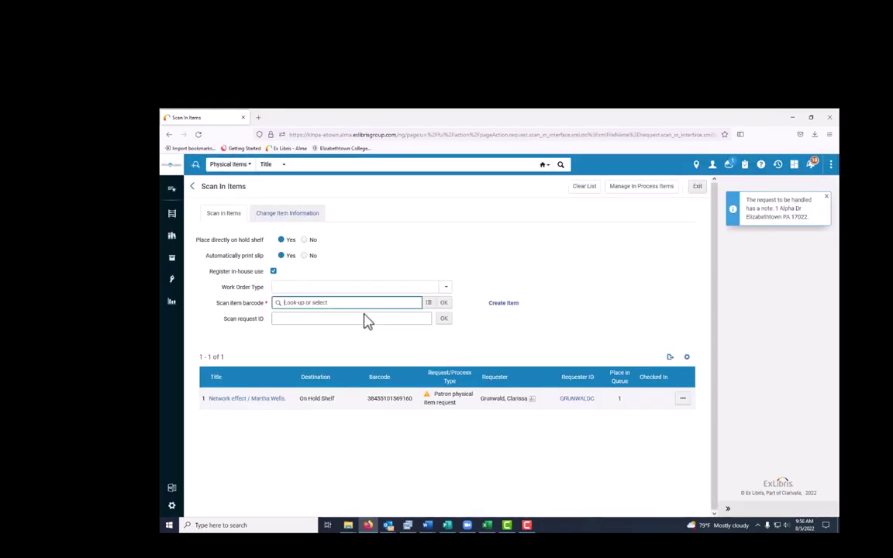